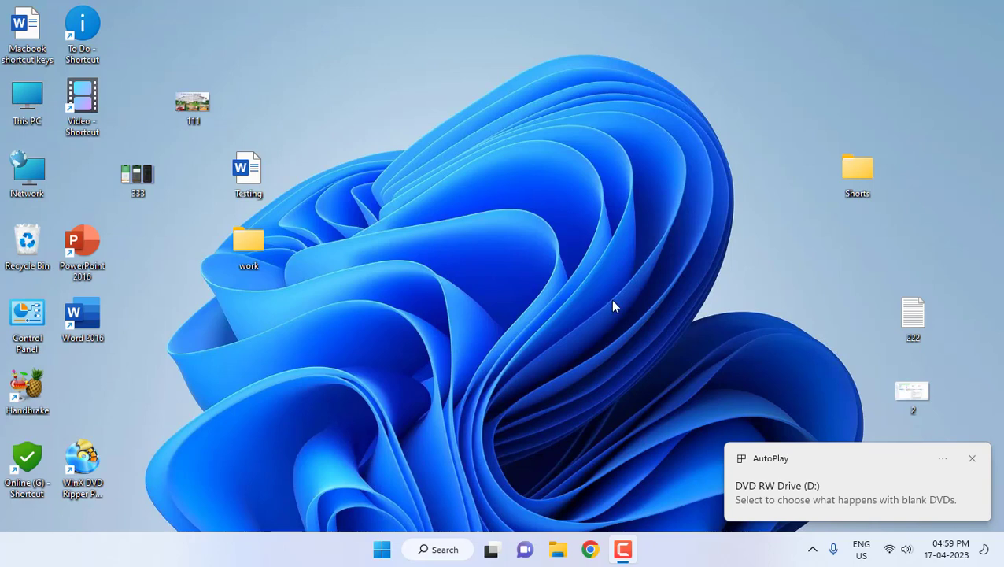
Format the blank DVD in drive D: as Live File System, usable like a USB flash drive.
{"action": "left_click", "coordinate": [978, 460]}
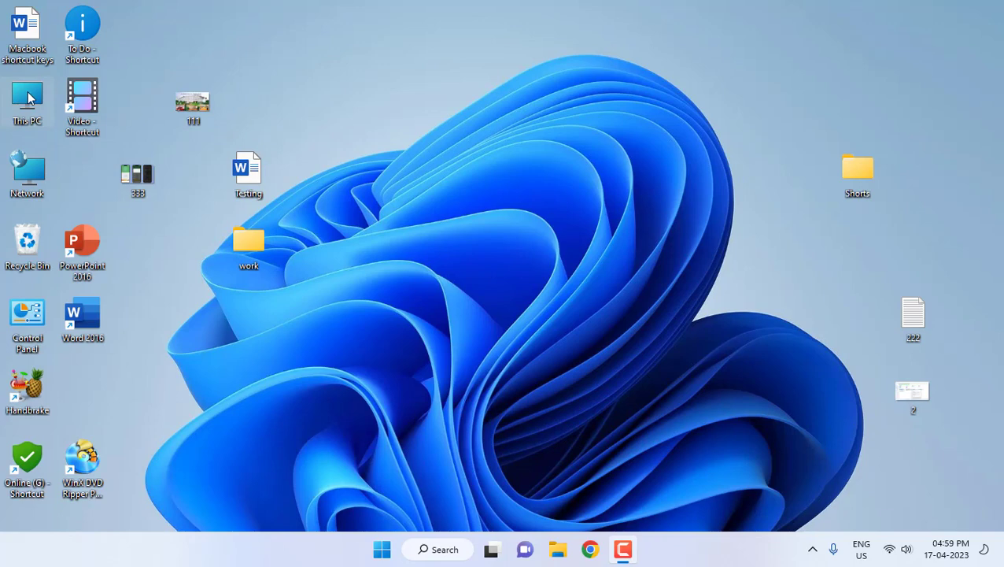
{"action": "double_click", "coordinate": [29, 96]}
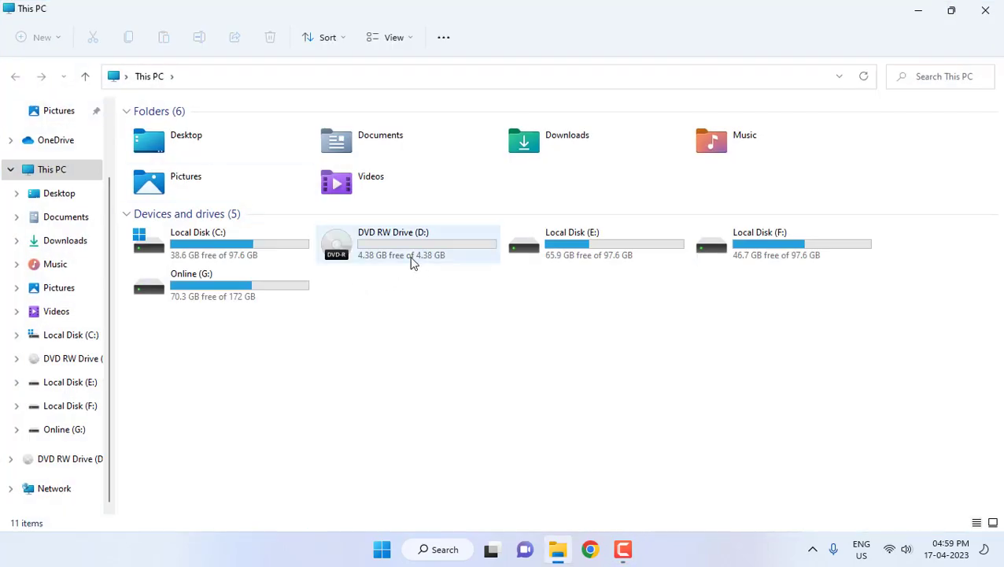
{"action": "mouse_move", "coordinate": [400, 244]}
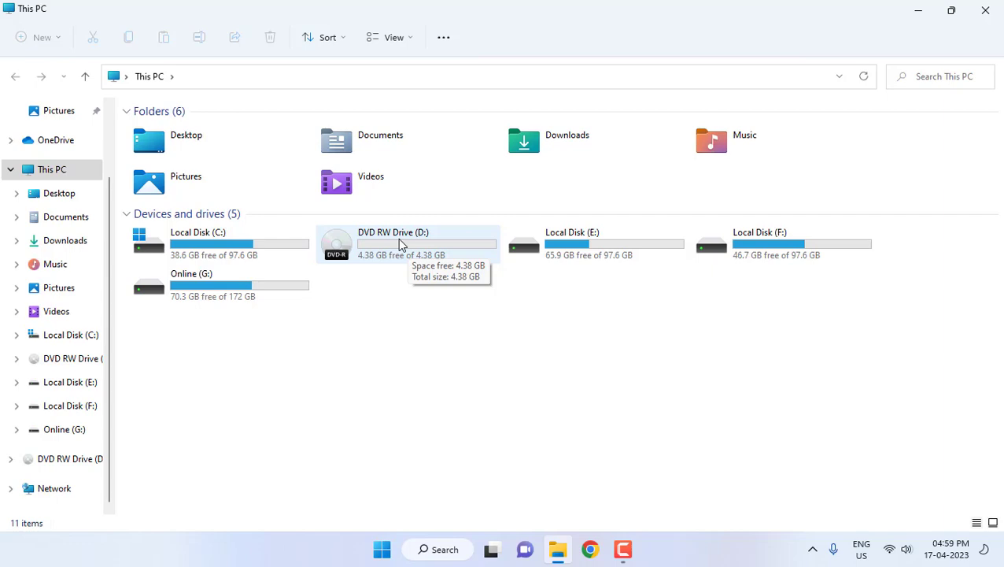
{"action": "left_click", "coordinate": [400, 244]}
{"action": "double_click", "coordinate": [398, 238]}
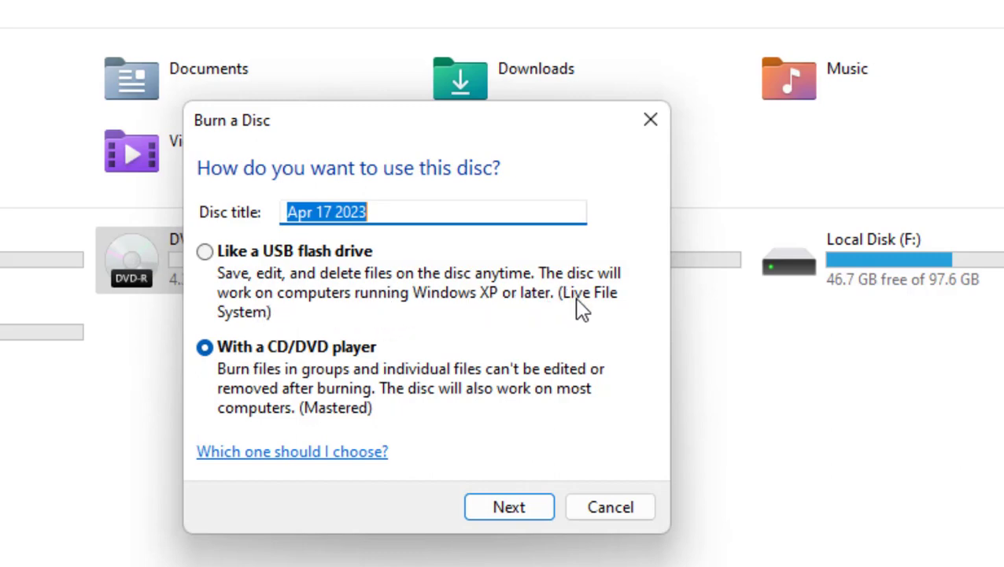
{"action": "left_click", "coordinate": [206, 253]}
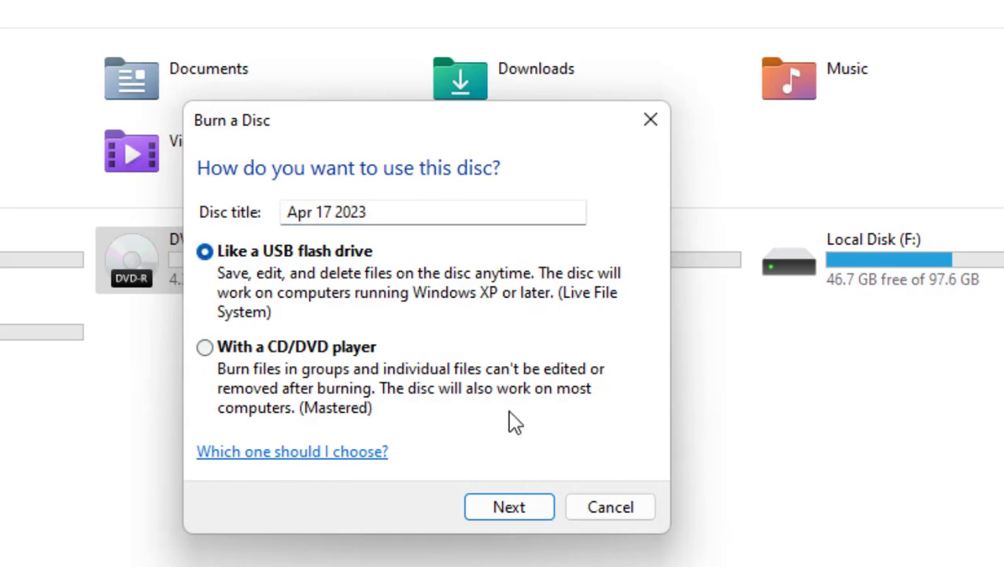
{"action": "left_click", "coordinate": [505, 510]}
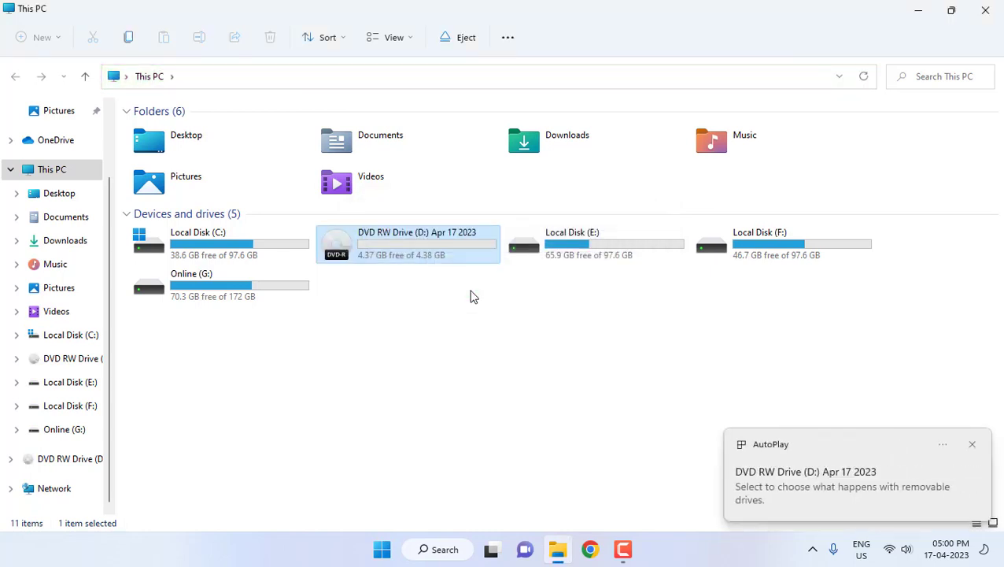
Shrink the Explorer window, move it up and right, and open the empty Apr 17 2023 disc.
{"action": "left_click", "coordinate": [975, 446]}
{"action": "double_click", "coordinate": [426, 254]}
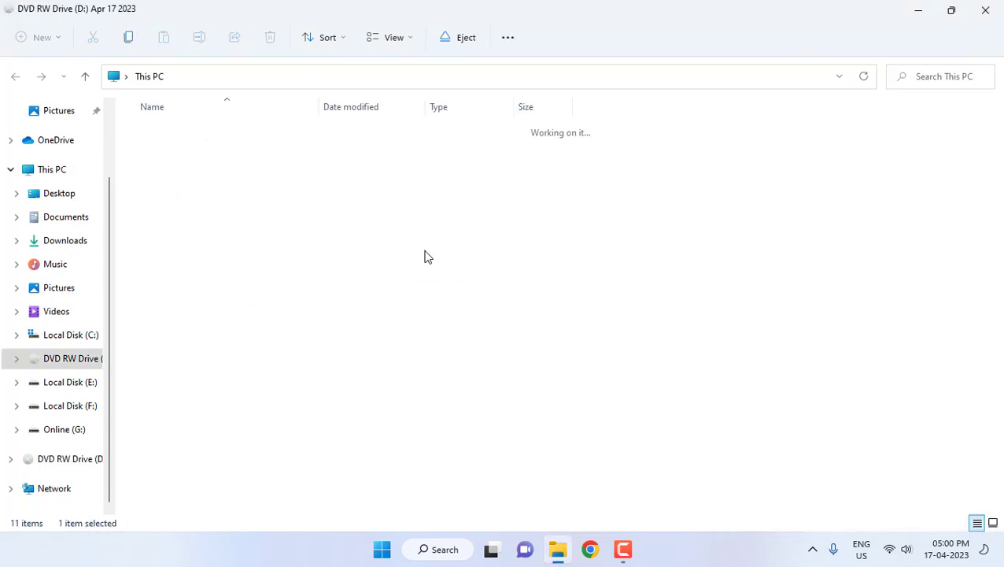
{"action": "left_click", "coordinate": [16, 79]}
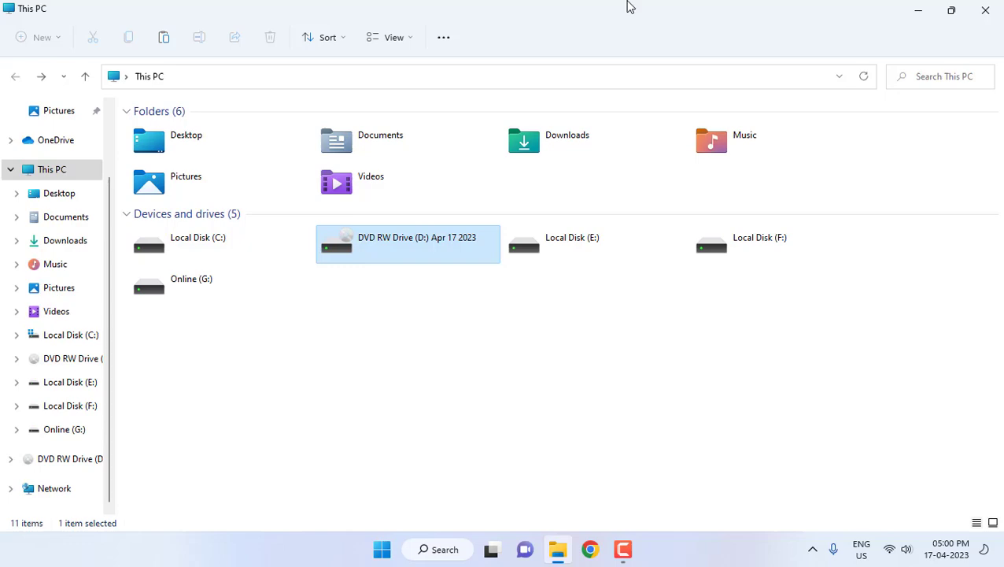
{"action": "double_click", "coordinate": [646, 6]}
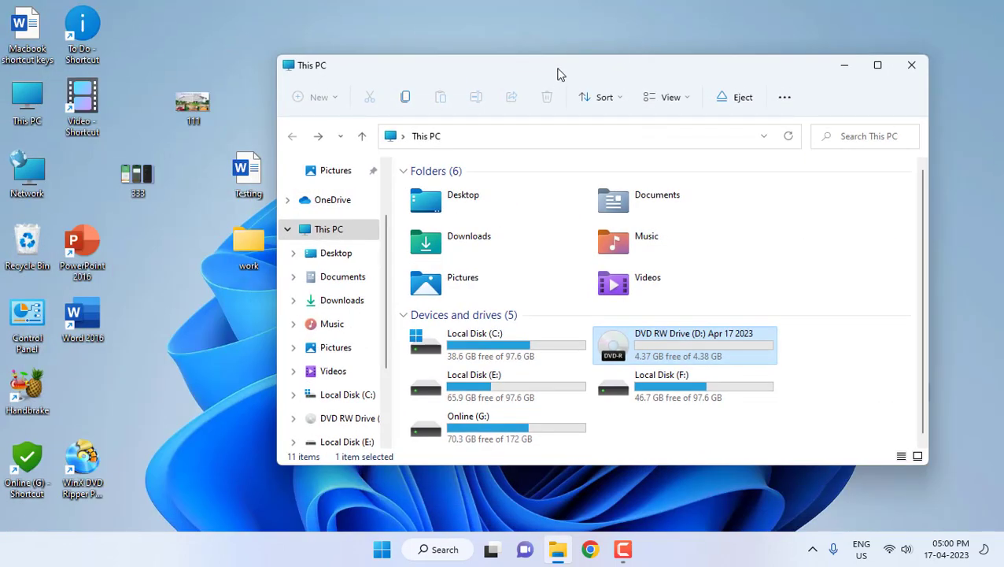
{"action": "left_click_drag", "start_coordinate": [557, 73], "coordinate": [608, 54]}
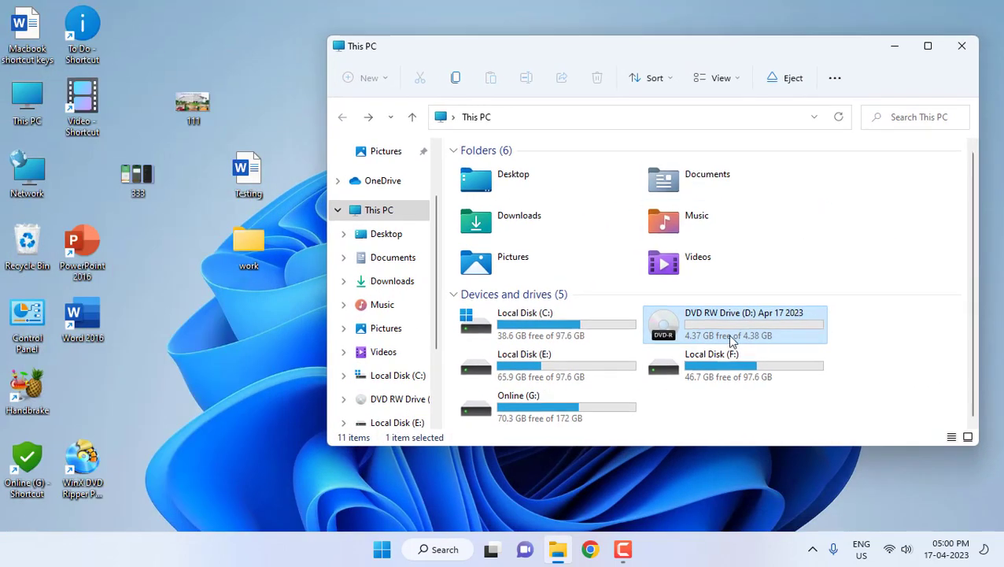
{"action": "mouse_move", "coordinate": [685, 344]}
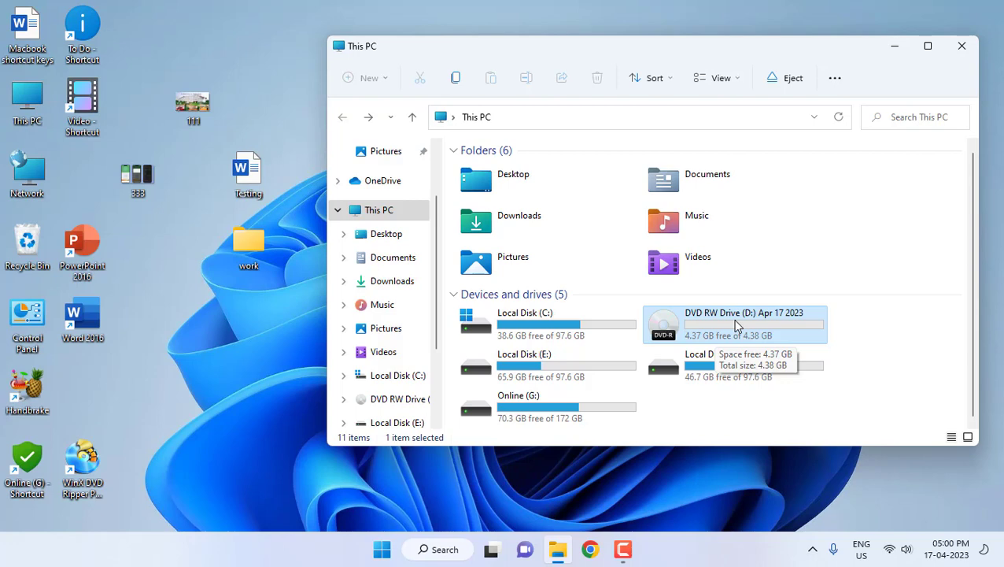
{"action": "double_click", "coordinate": [735, 320]}
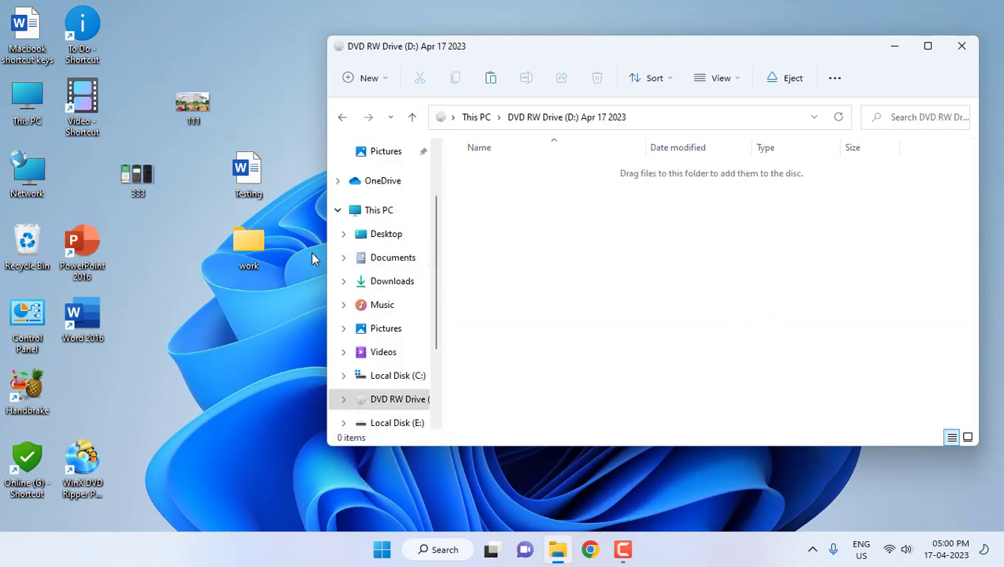
Drag the desktop work folder onto the DVD and let the copy reach 100%.
{"action": "left_click", "coordinate": [253, 248]}
{"action": "left_click_drag", "start_coordinate": [249, 245], "coordinate": [523, 256]}
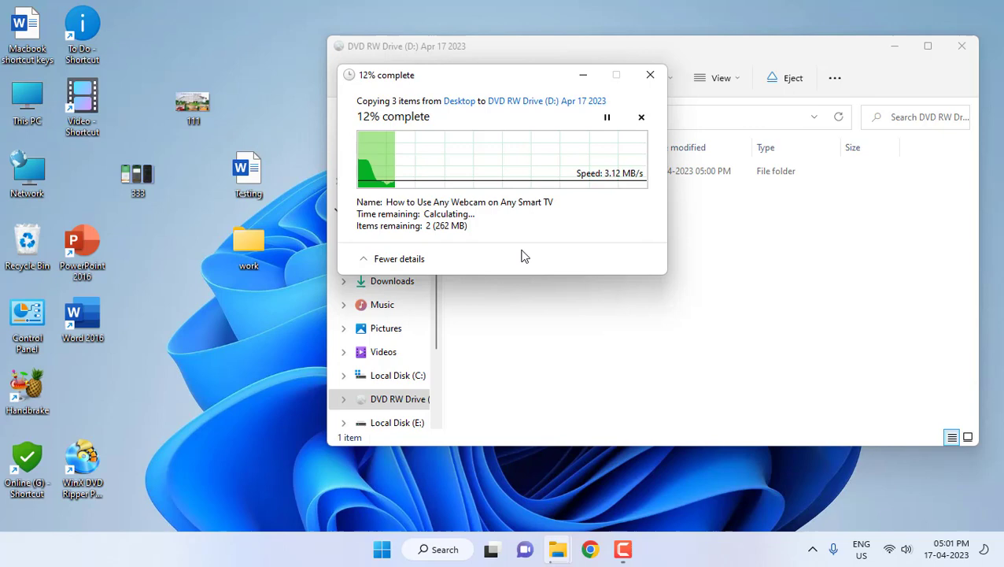
{"action": "left_click_drag", "start_coordinate": [511, 76], "coordinate": [652, 245]}
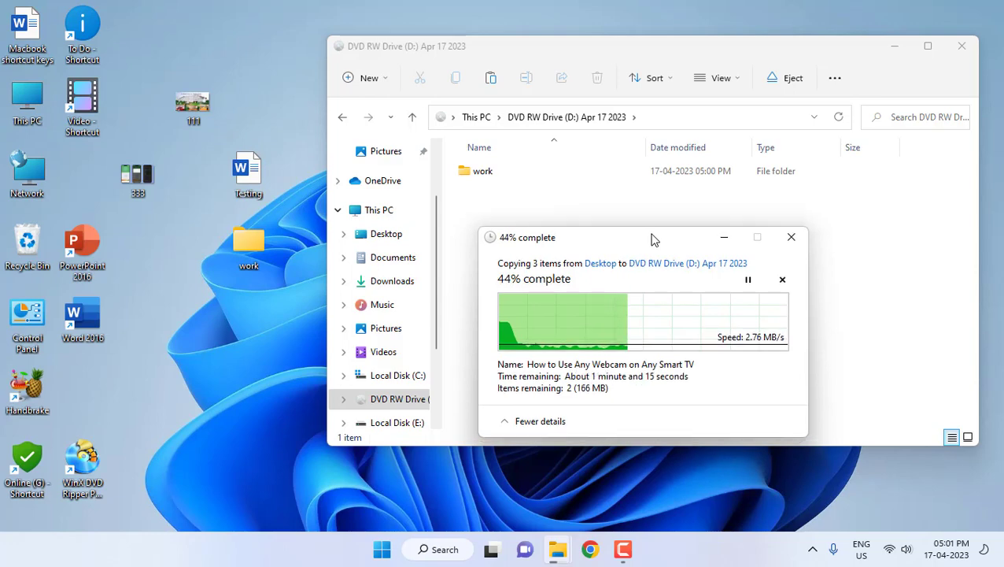
{"action": "left_click_drag", "start_coordinate": [652, 244], "coordinate": [651, 224]}
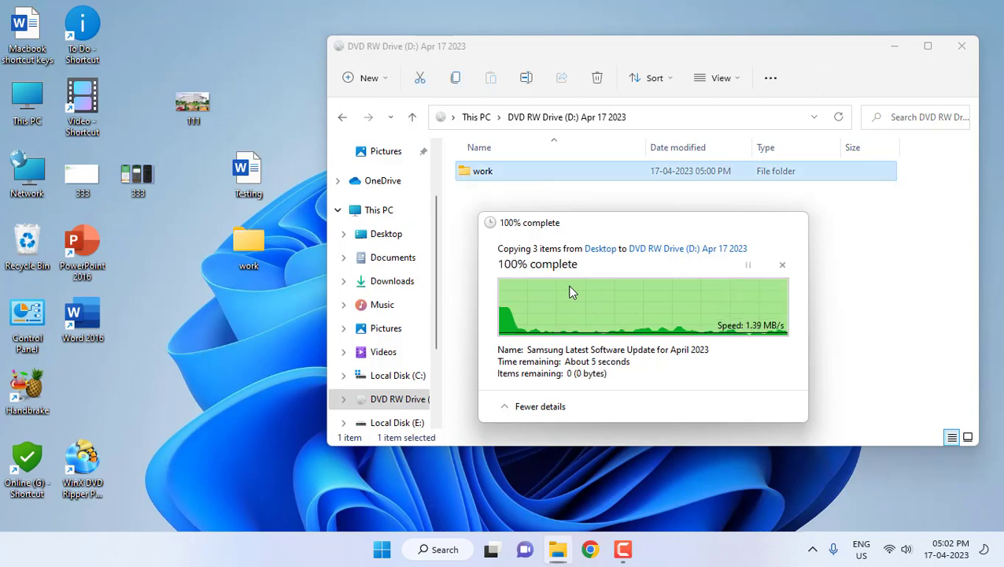
{"action": "double_click", "coordinate": [495, 175]}
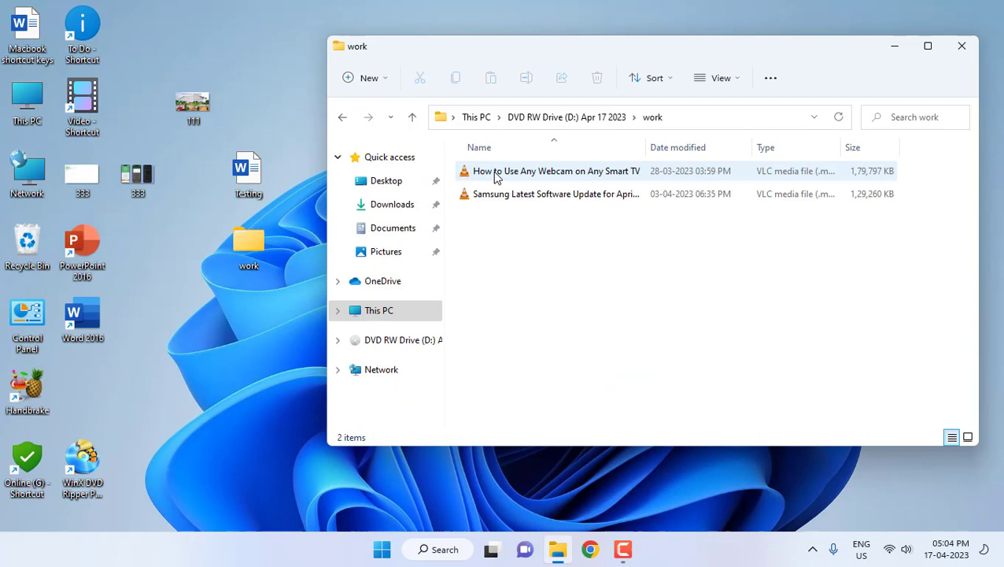
{"action": "left_click", "coordinate": [906, 549]}
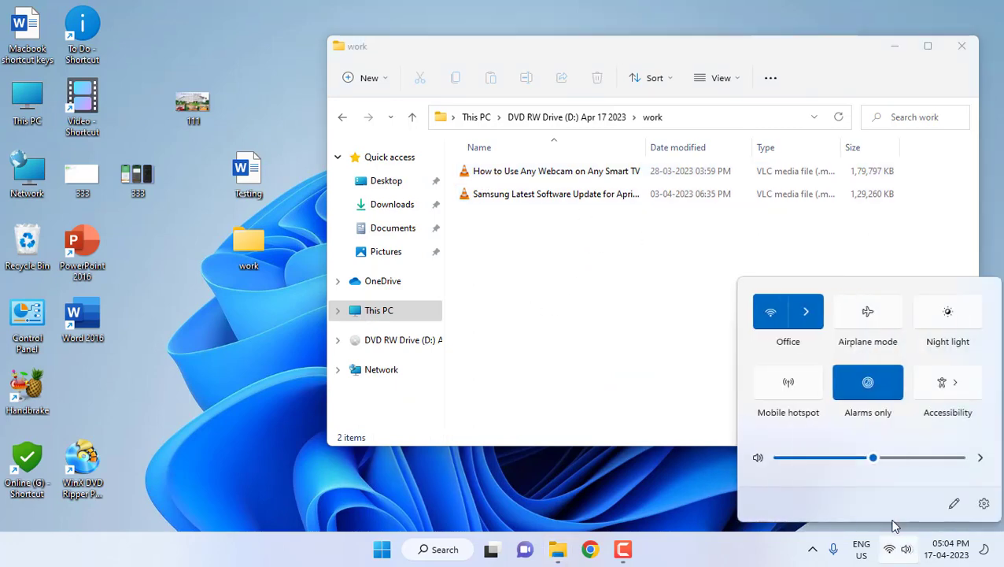
{"action": "left_click", "coordinate": [799, 457]}
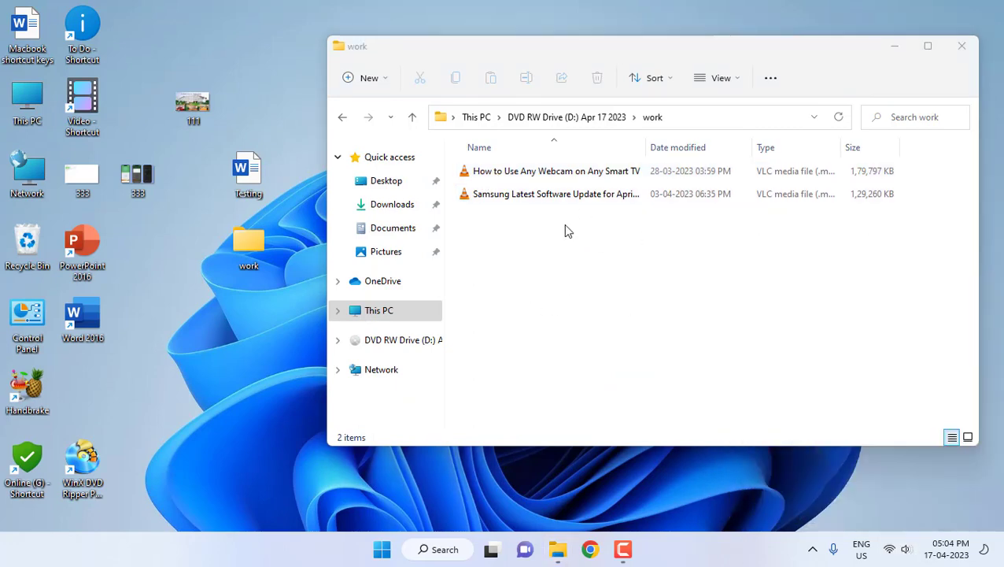
{"action": "double_click", "coordinate": [560, 172]}
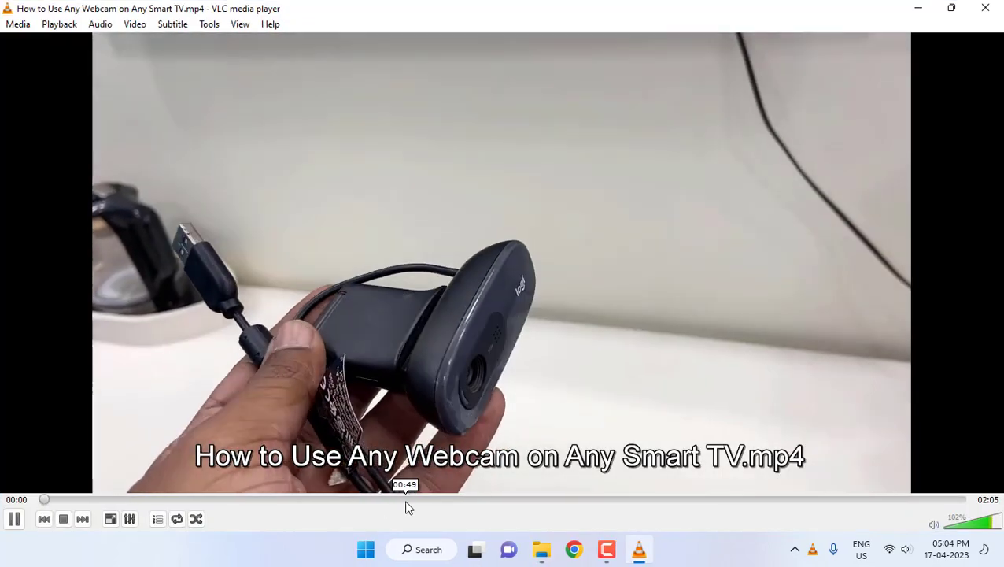
{"action": "left_click", "coordinate": [405, 499]}
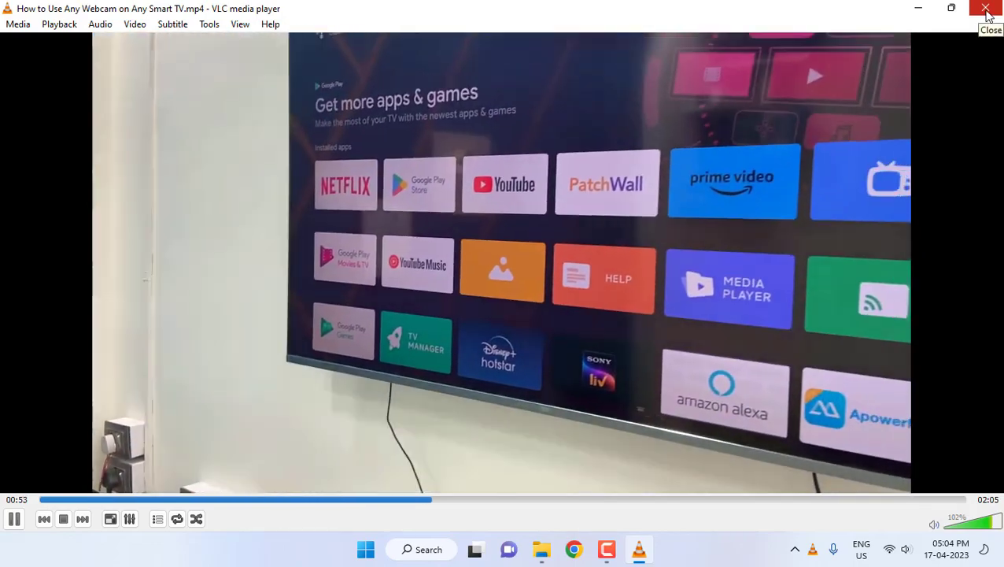
{"action": "left_click", "coordinate": [987, 10]}
Permanently delete the work folder from the disc's top level.
{"action": "left_click", "coordinate": [558, 316]}
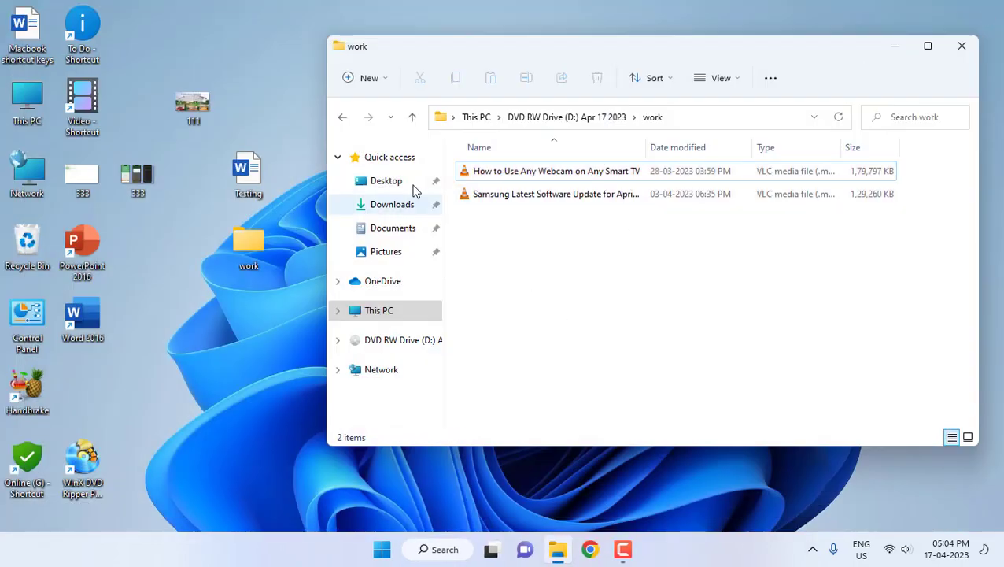
{"action": "left_click", "coordinate": [345, 116]}
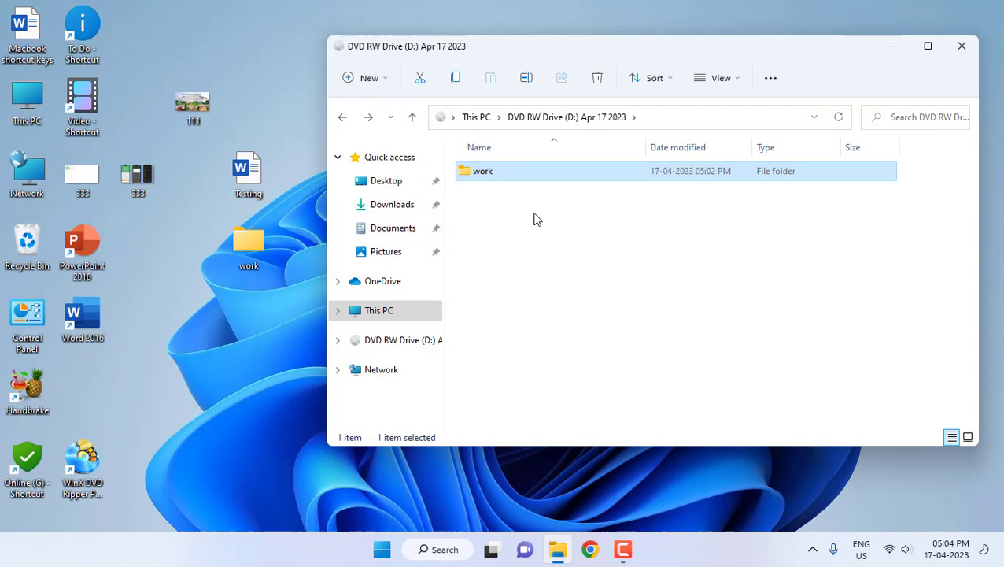
{"action": "right_click", "coordinate": [485, 179]}
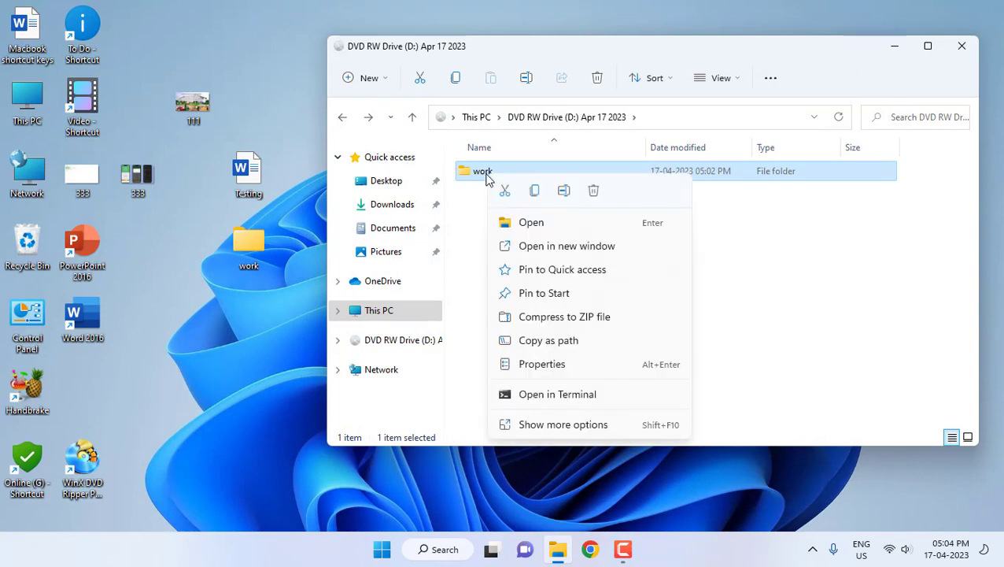
{"action": "left_click", "coordinate": [594, 191]}
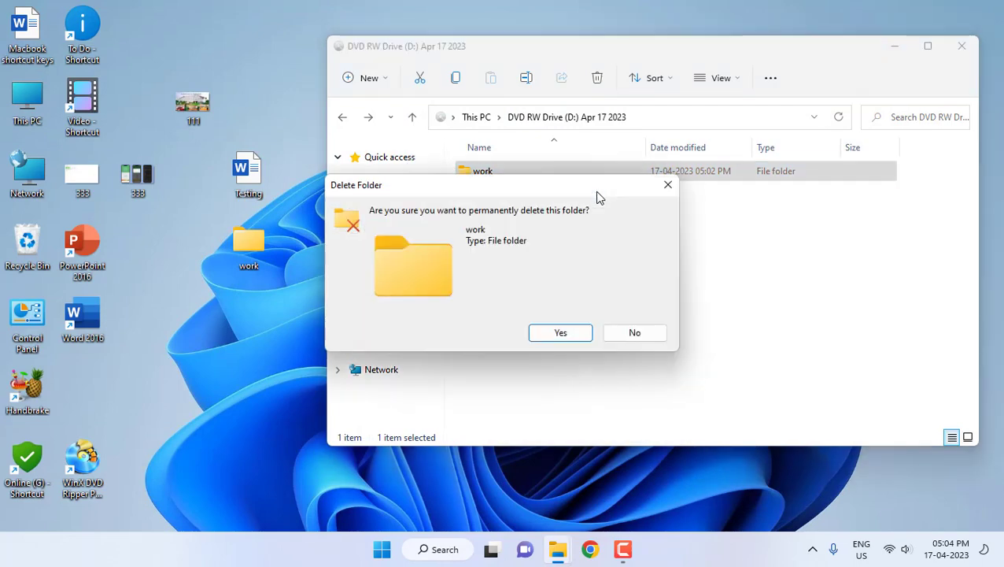
{"action": "left_click", "coordinate": [561, 334]}
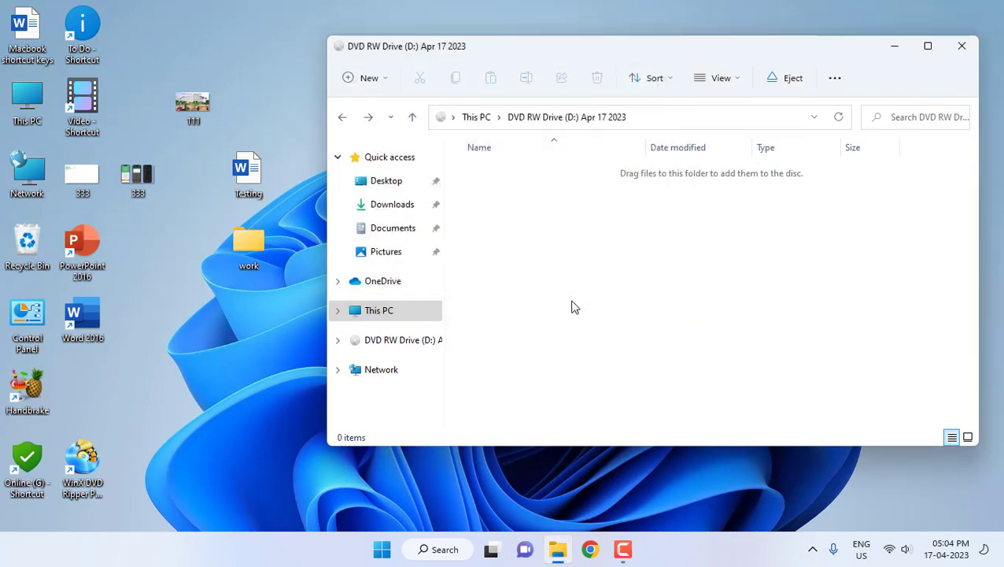
Return to This PC and reopen DVD RW Drive (D:), now empty with 4.02 GB free.
{"action": "left_click", "coordinate": [342, 116]}
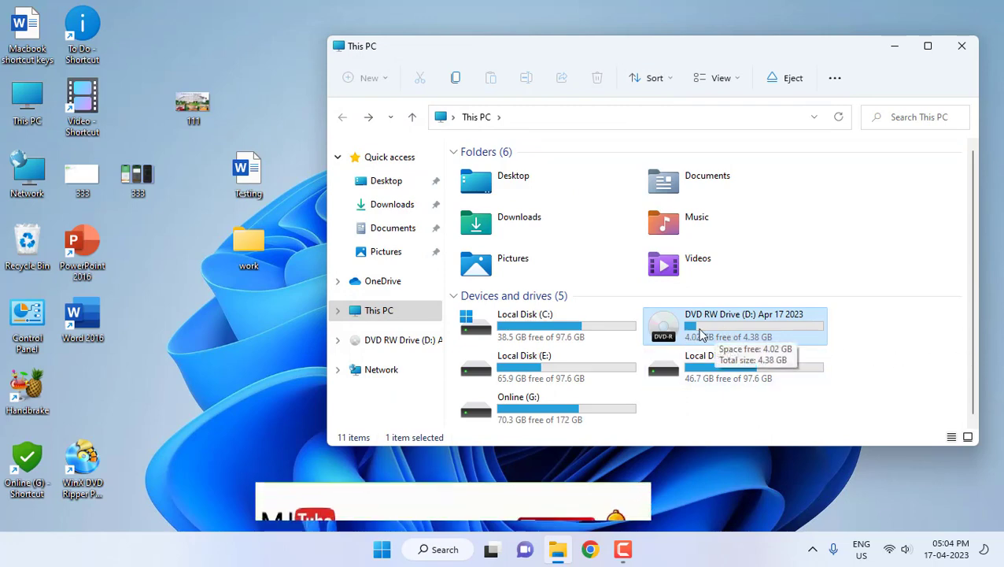
{"action": "mouse_move", "coordinate": [735, 325]}
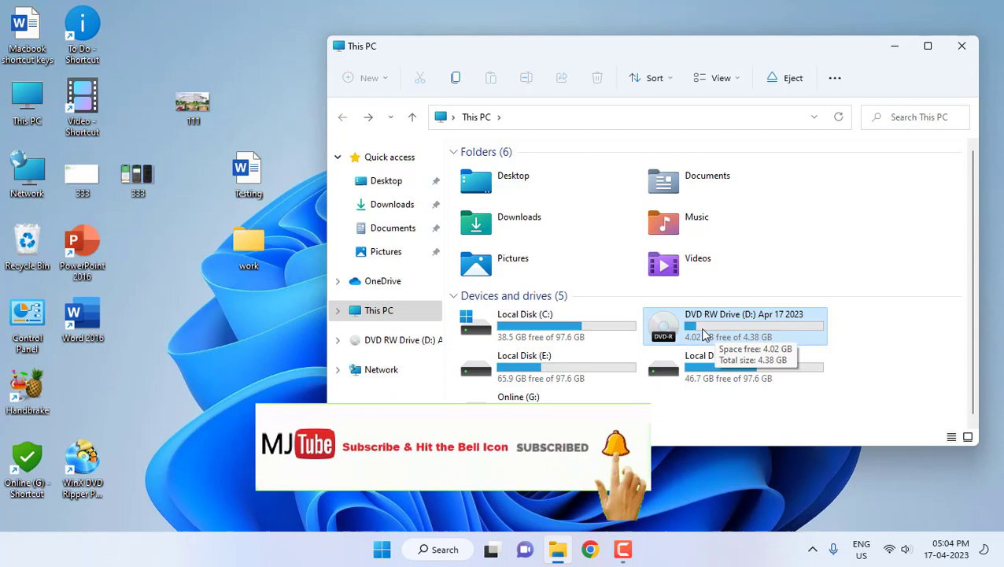
{"action": "double_click", "coordinate": [726, 342]}
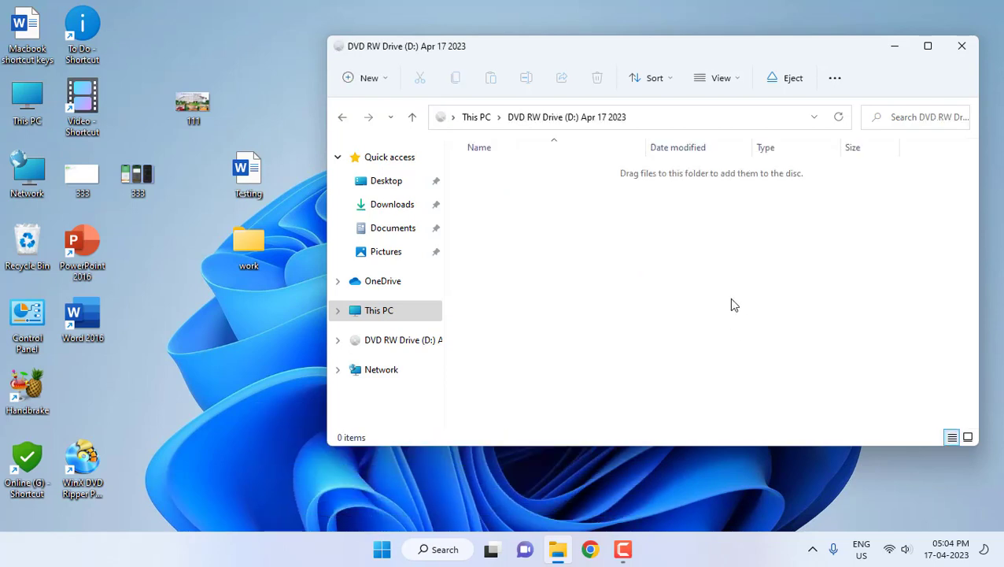
{"action": "left_click", "coordinate": [342, 118]}
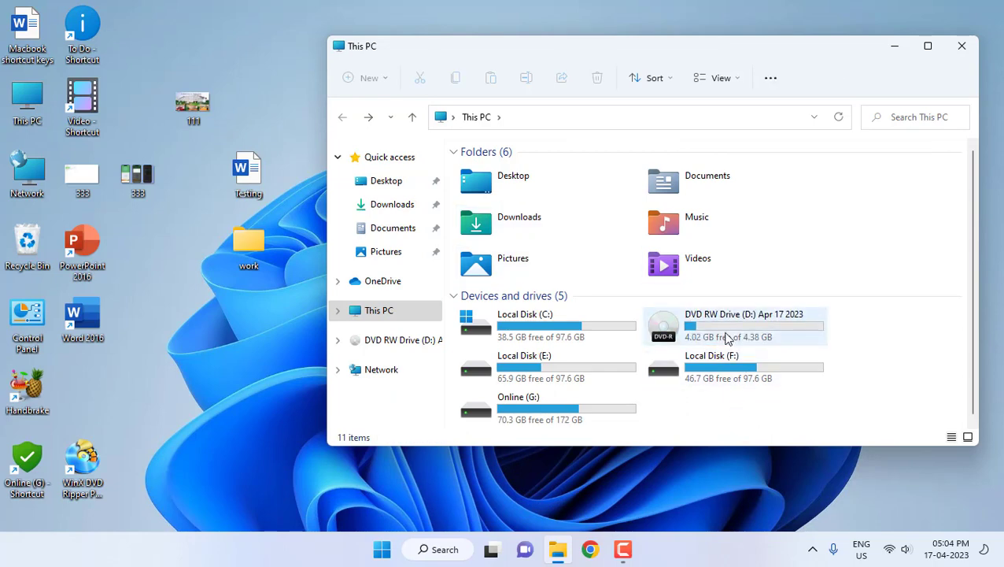
{"action": "mouse_move", "coordinate": [717, 334]}
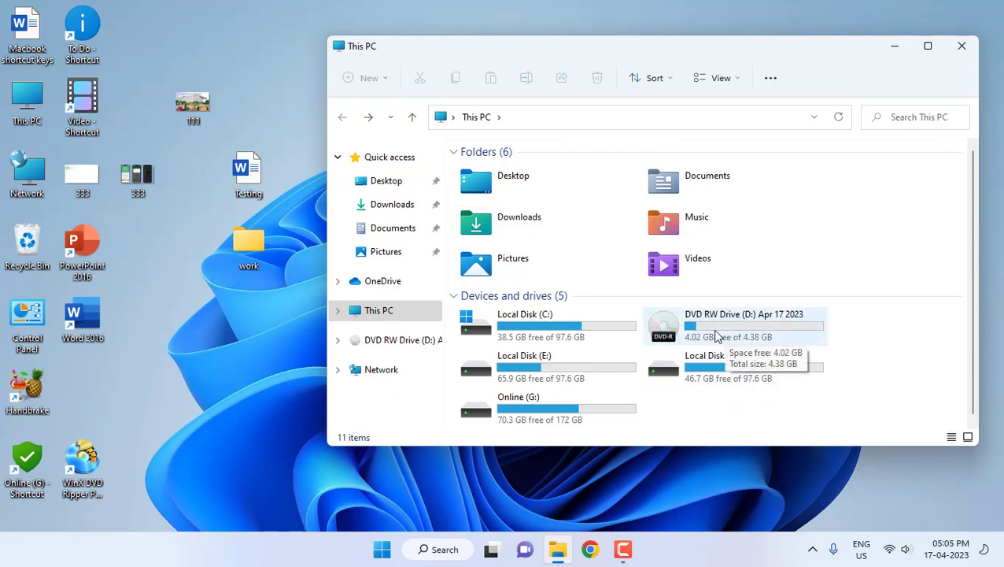
{"action": "double_click", "coordinate": [694, 333]}
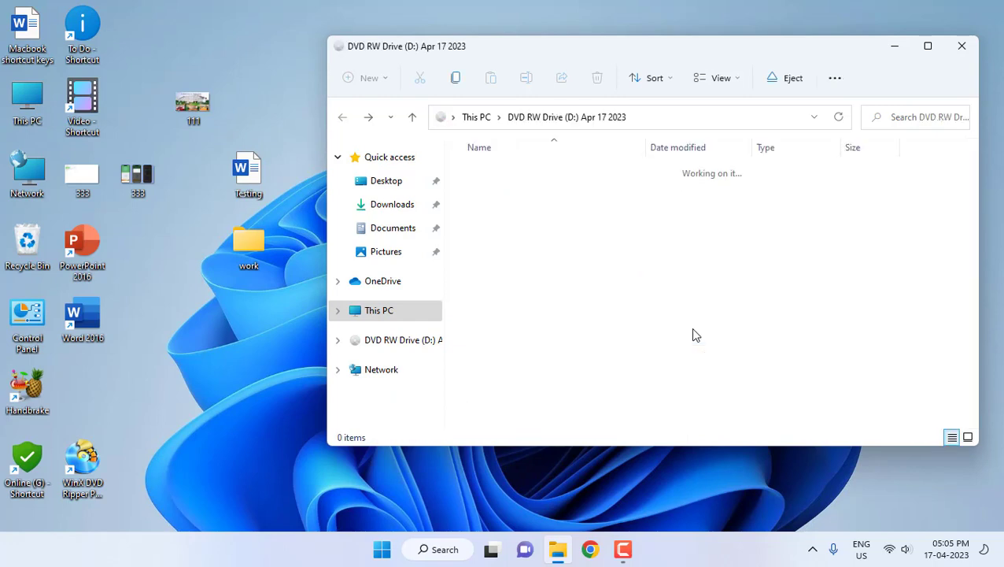
Paste the desktop files 111, 333 and Testing into the empty DVD folder.
{"action": "left_click", "coordinate": [137, 184]}
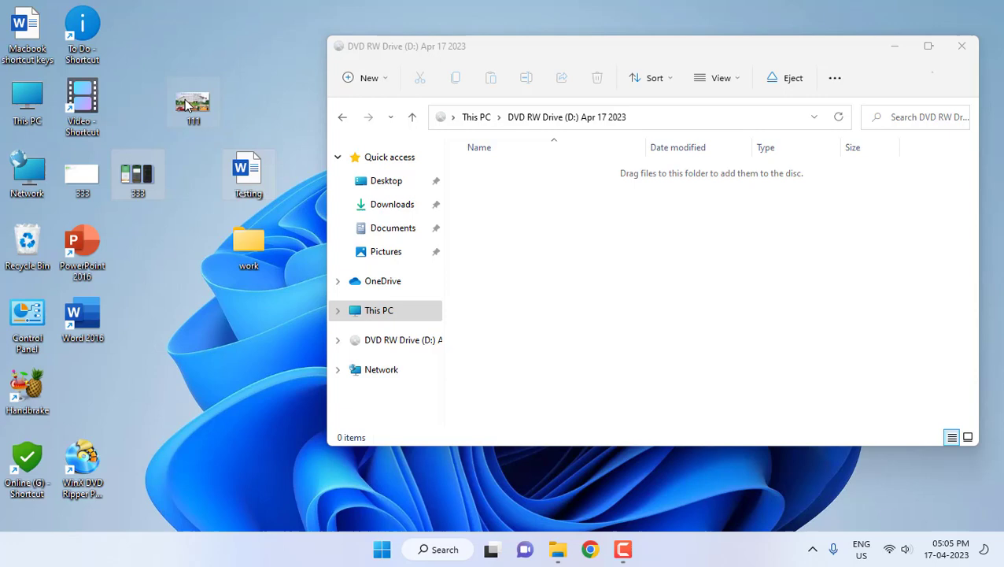
{"action": "left_click", "coordinate": [592, 240]}
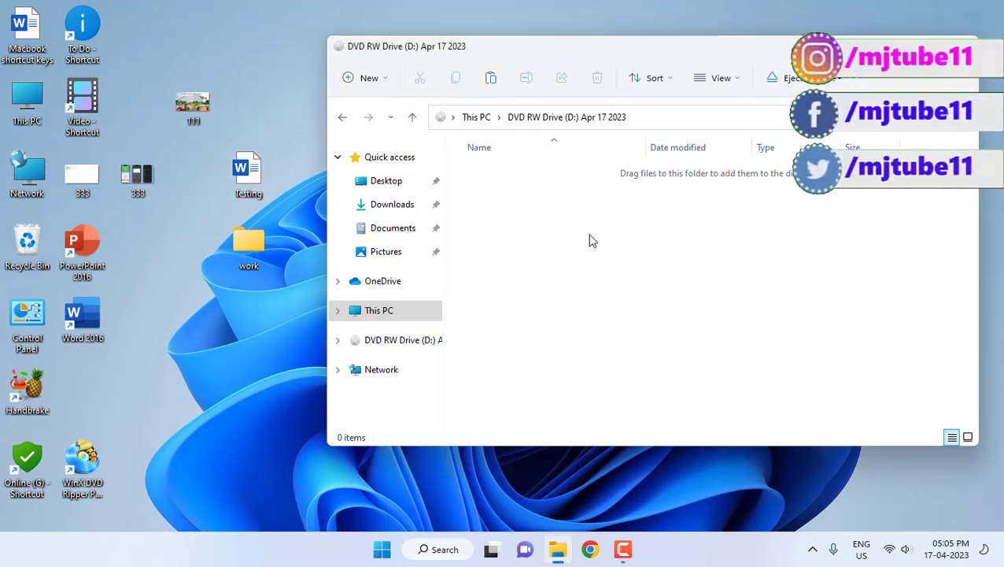
{"action": "right_click", "coordinate": [592, 240]}
{"action": "left_click", "coordinate": [612, 257]}
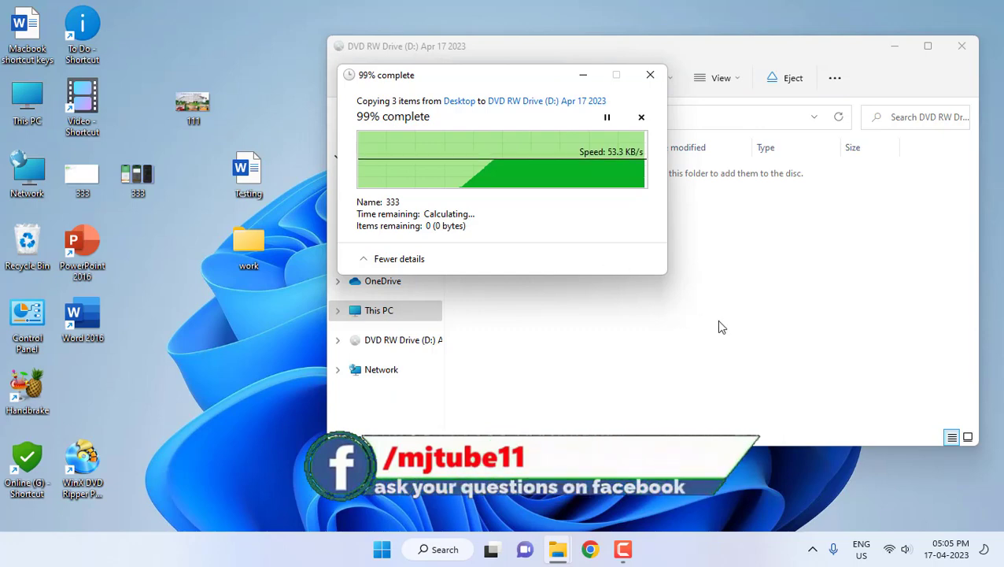
{"action": "left_click", "coordinate": [682, 329]}
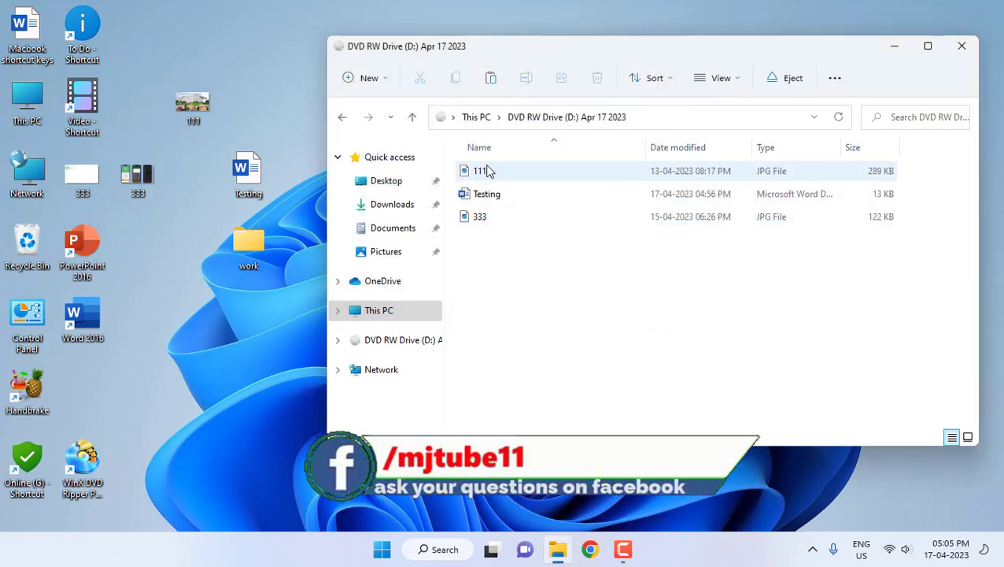
{"action": "left_click", "coordinate": [488, 218]}
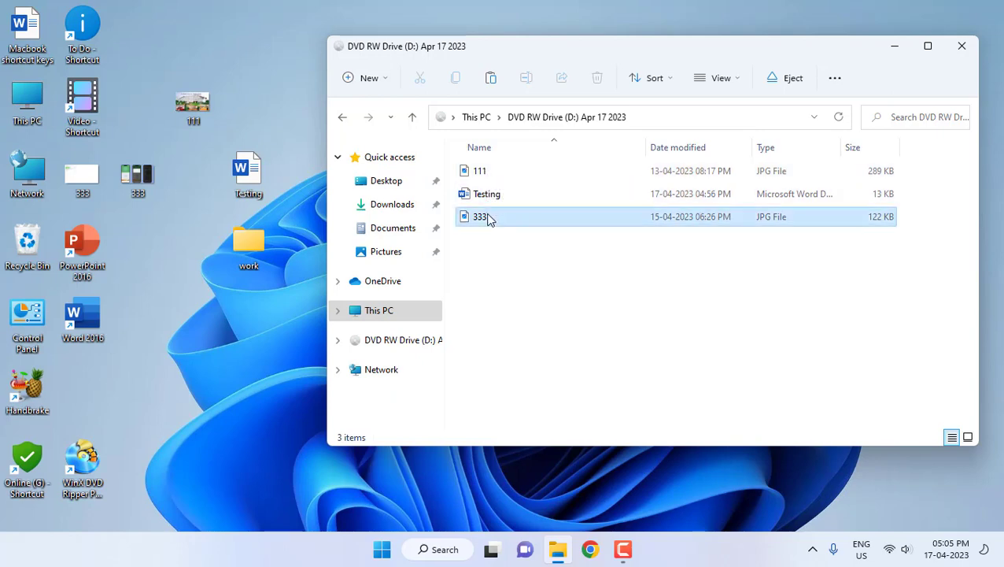
{"action": "double_click", "coordinate": [488, 217]}
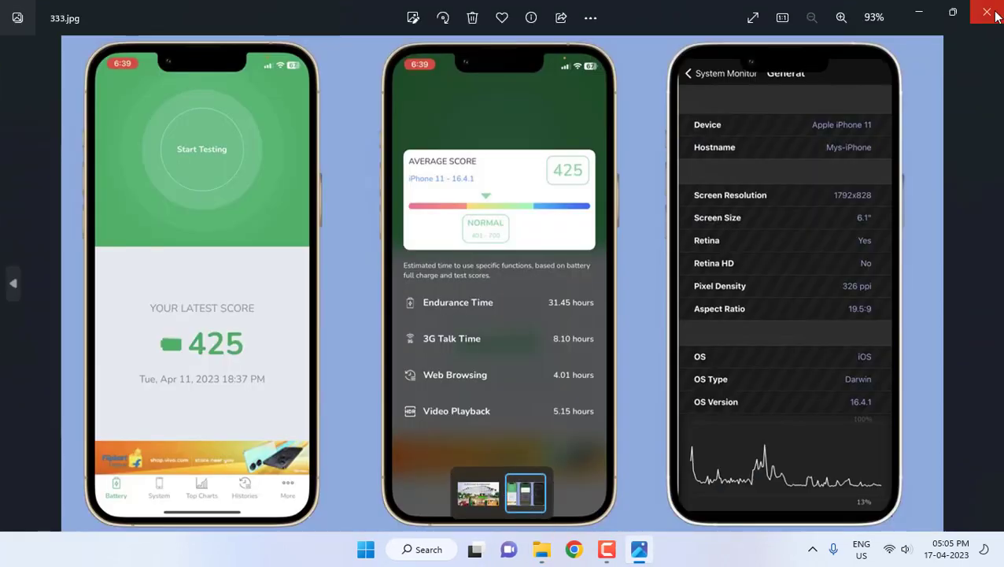
{"action": "left_click", "coordinate": [997, 17]}
{"action": "left_click", "coordinate": [484, 317]}
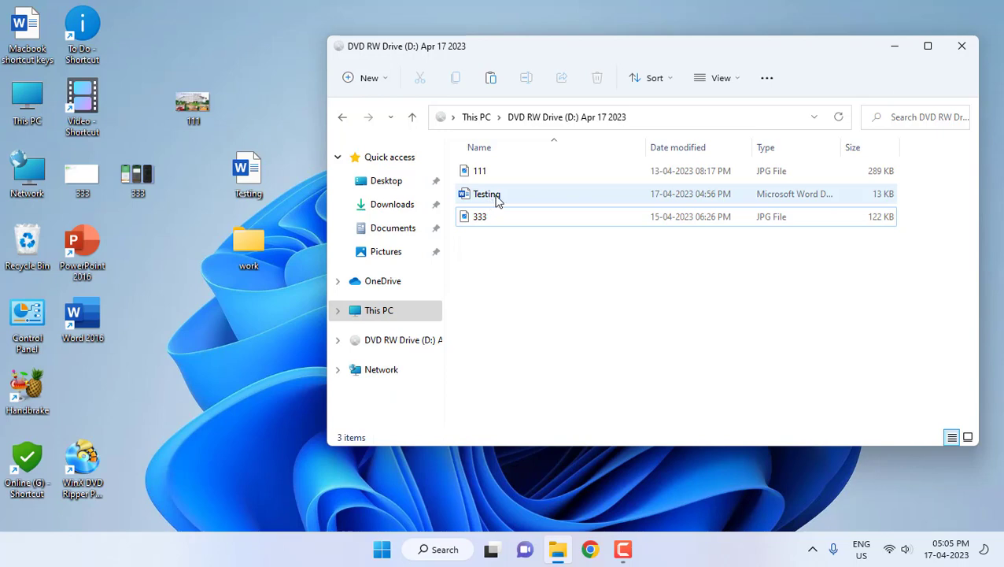
{"action": "left_click", "coordinate": [496, 201]}
Open Testing from the disc and make 'Video provides a' 16 pt bold.
{"action": "double_click", "coordinate": [496, 201]}
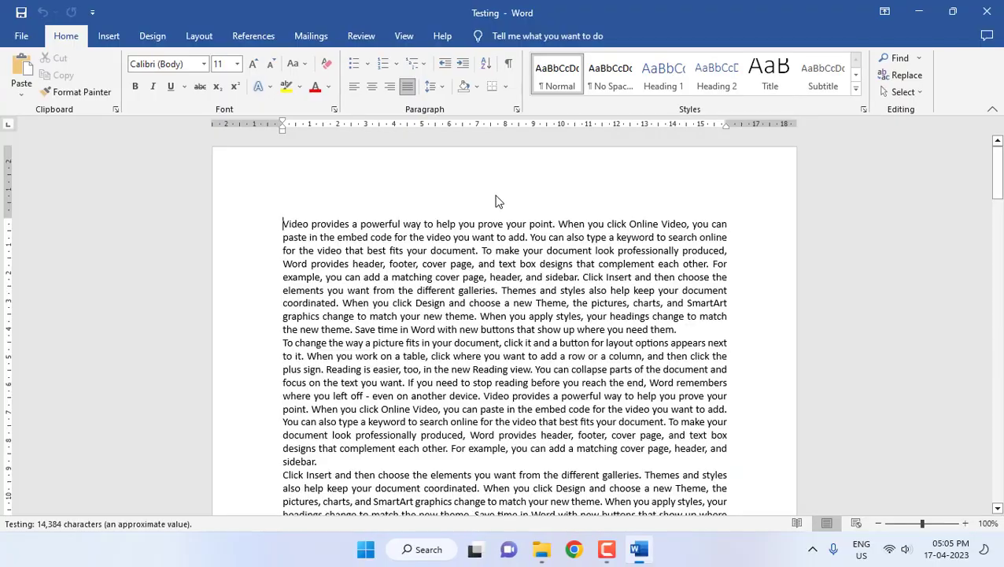
{"action": "key", "text": "ctrl+d"}
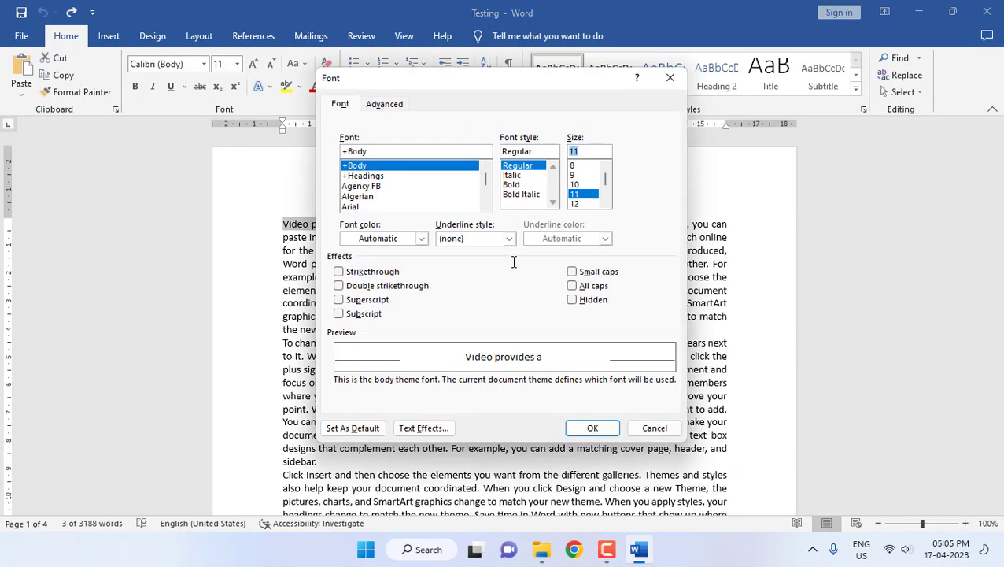
{"action": "type", "text": "16"}
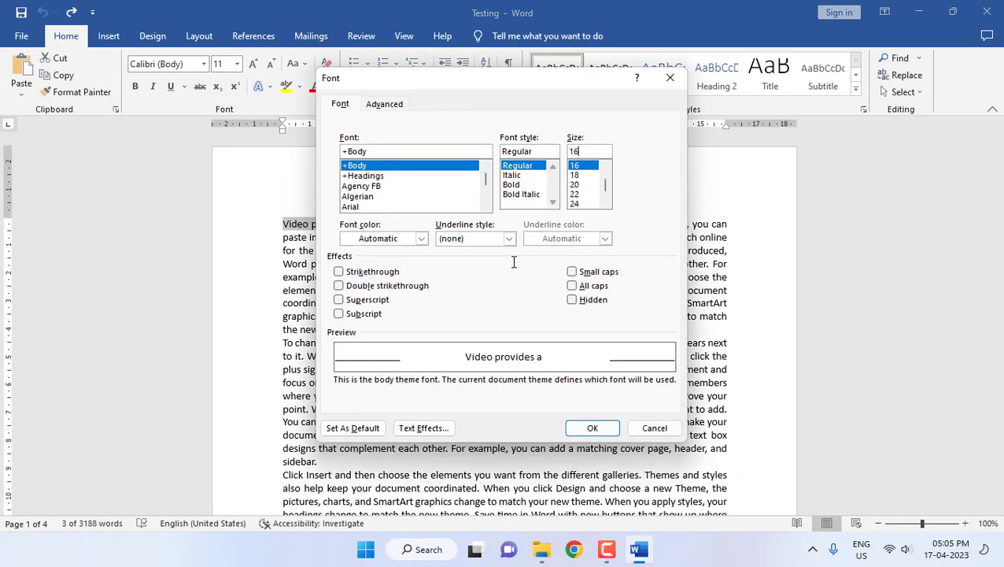
{"action": "key", "text": "Return"}
{"action": "key", "text": "ctrl+b"}
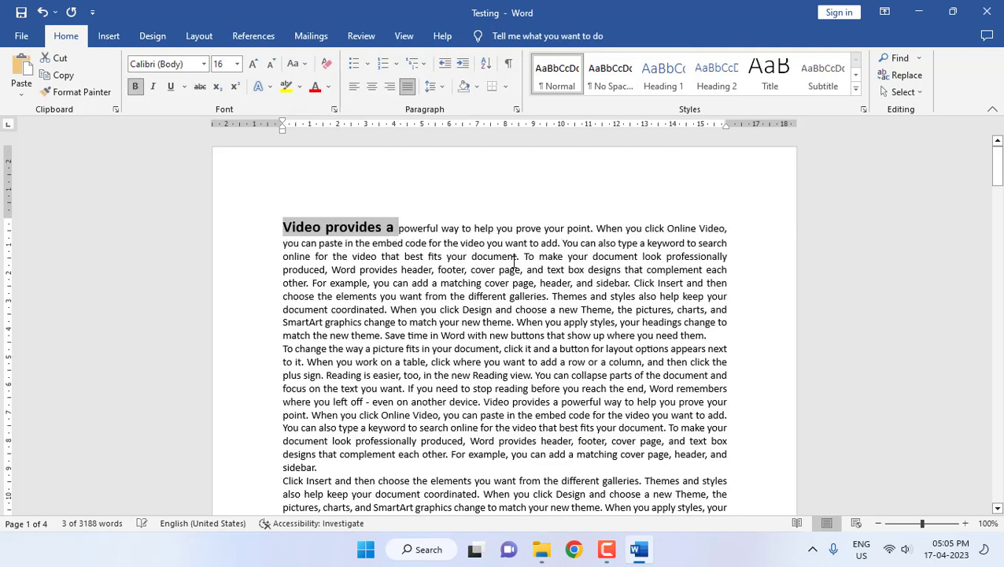
Type sample text after 'powerful', save and close, then reopen Testing from the disc.
{"action": "key", "text": "Right"}
{"action": "key", "text": "ctrl+Right"}
{"action": "type", "text": "s;f;sldkf;lsdkf;sdlkf;slkfs;lk"}
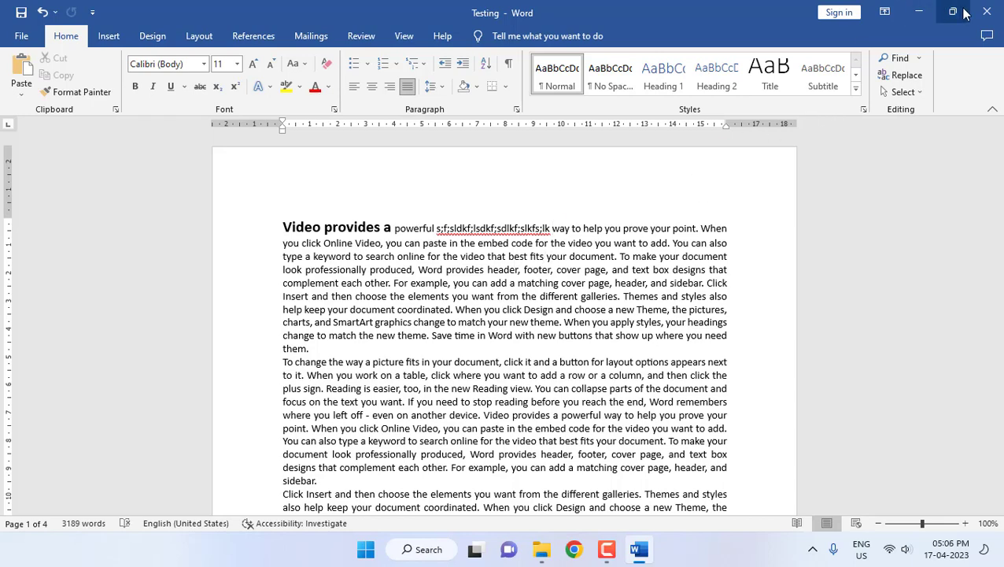
{"action": "left_click", "coordinate": [987, 12]}
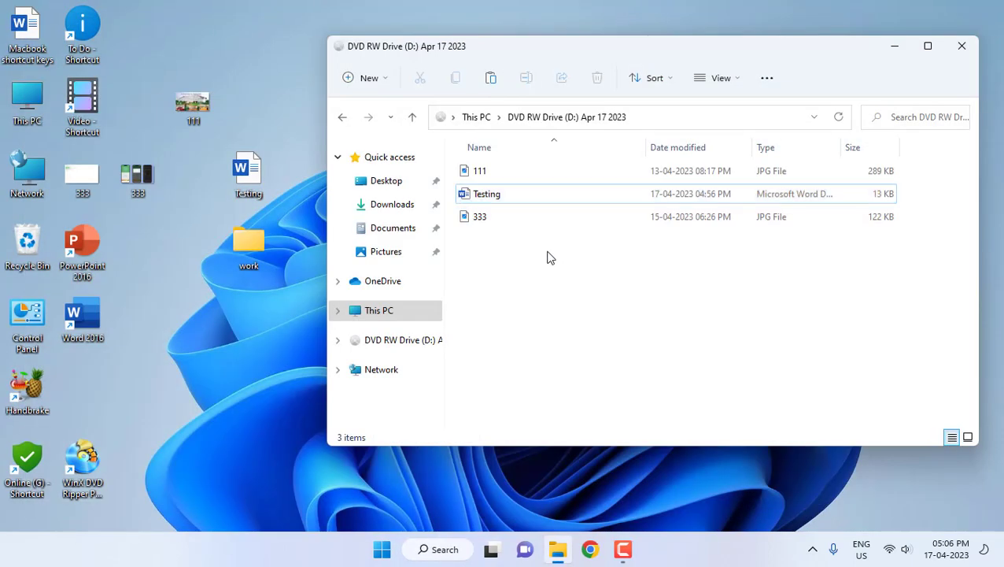
{"action": "double_click", "coordinate": [499, 196]}
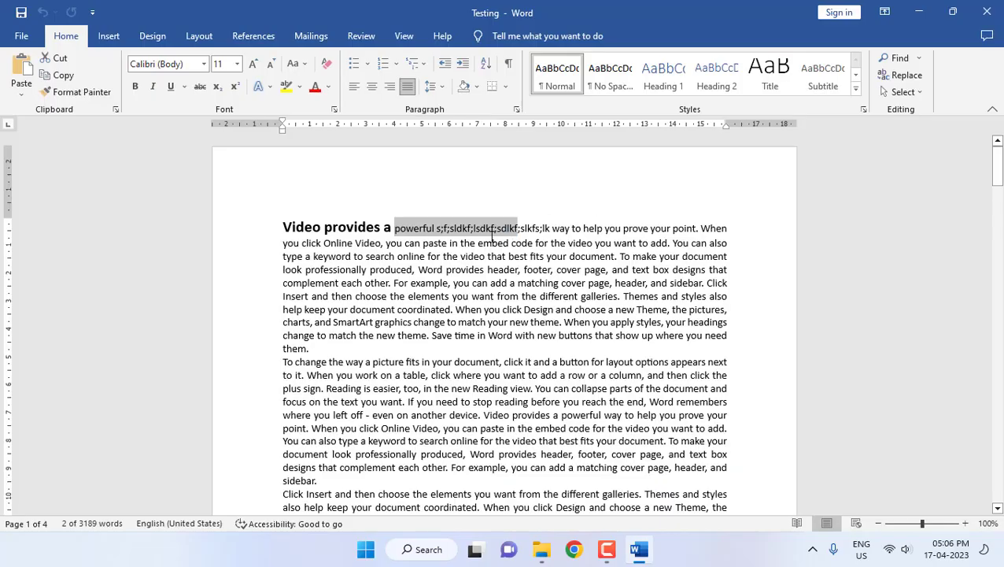
{"action": "left_click", "coordinate": [427, 244]}
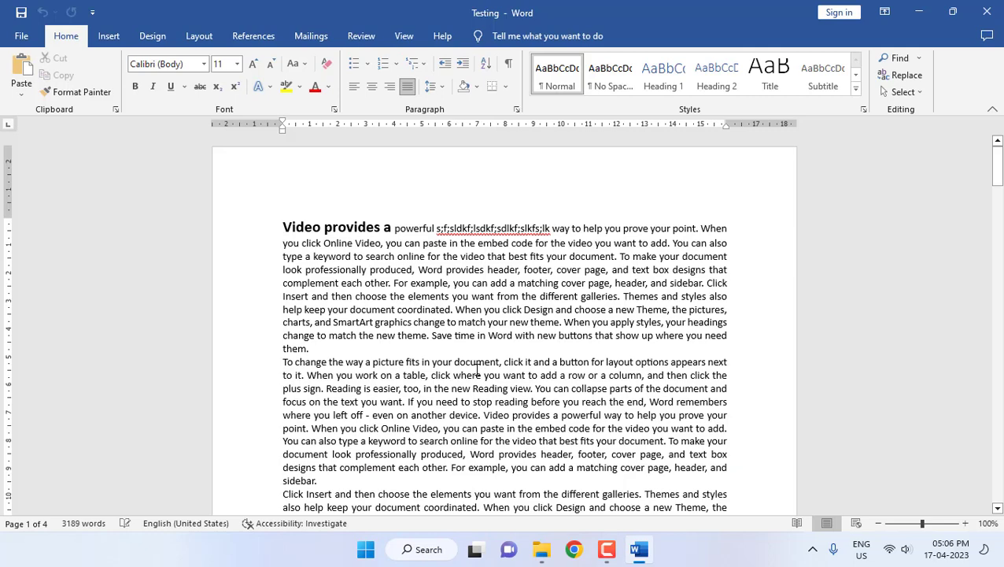
Close Word and reopen drive D: to confirm Testing's 05:05 PM modified time.
{"action": "left_click", "coordinate": [988, 14]}
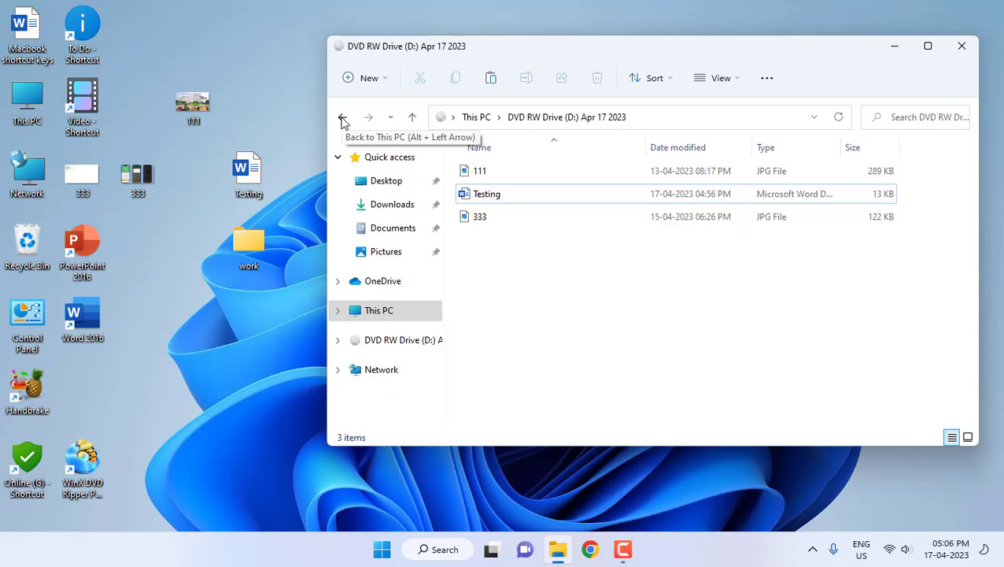
{"action": "left_click", "coordinate": [342, 120]}
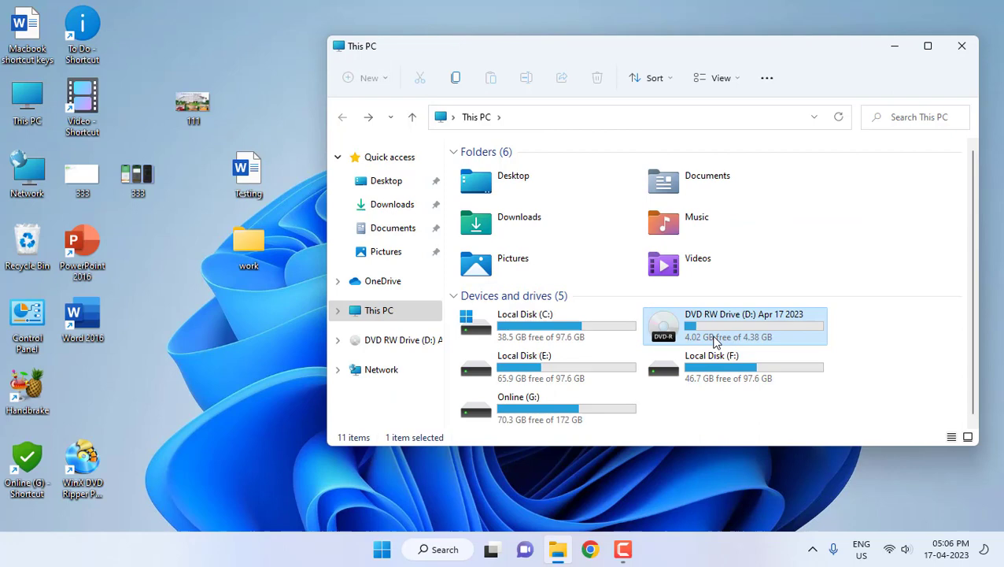
{"action": "mouse_move", "coordinate": [734, 325]}
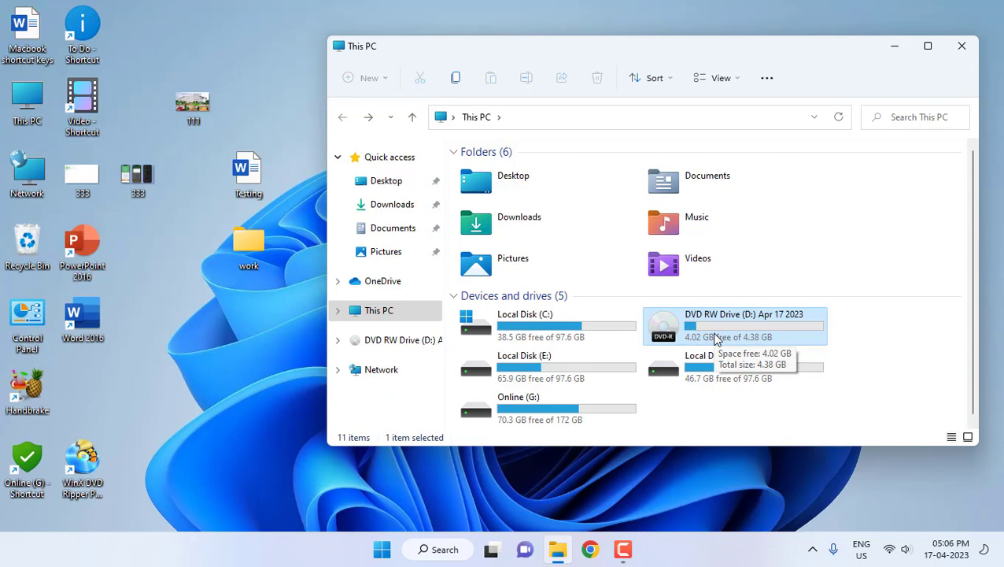
{"action": "double_click", "coordinate": [716, 338]}
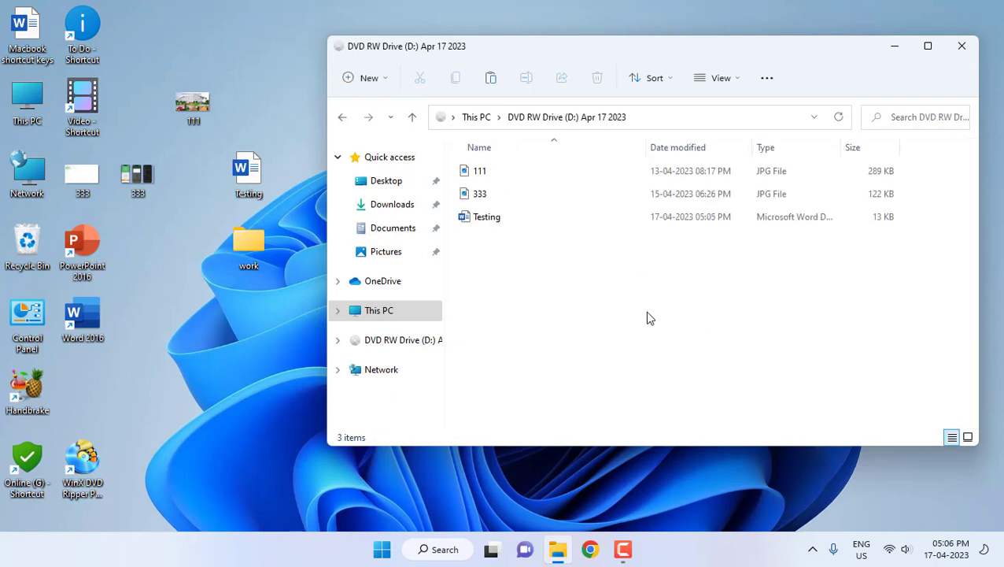
Close the DVD Explorer window and run Refresh from the desktop's right-click menu.
{"action": "left_click", "coordinate": [963, 47]}
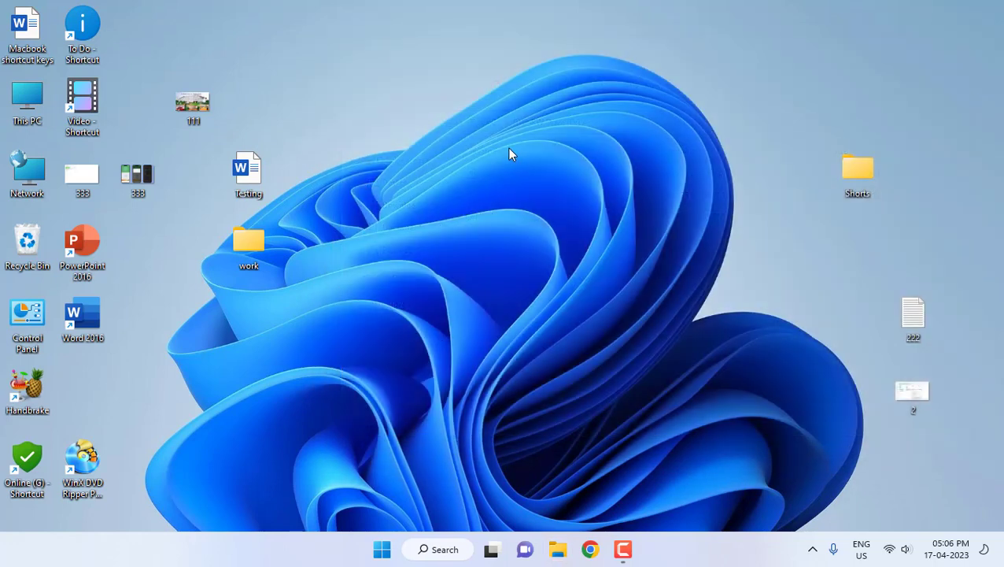
{"action": "right_click", "coordinate": [509, 149]}
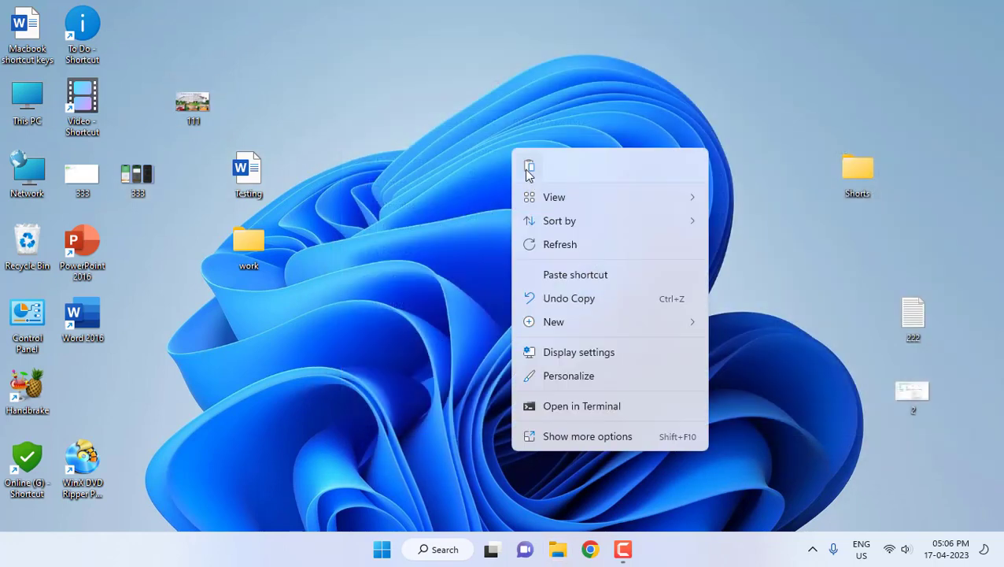
{"action": "left_click", "coordinate": [558, 245]}
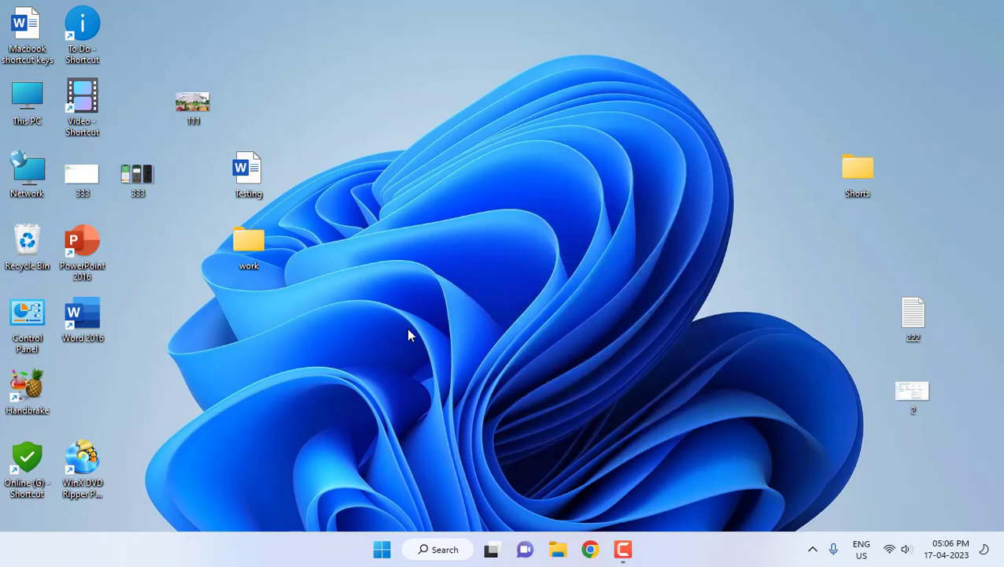